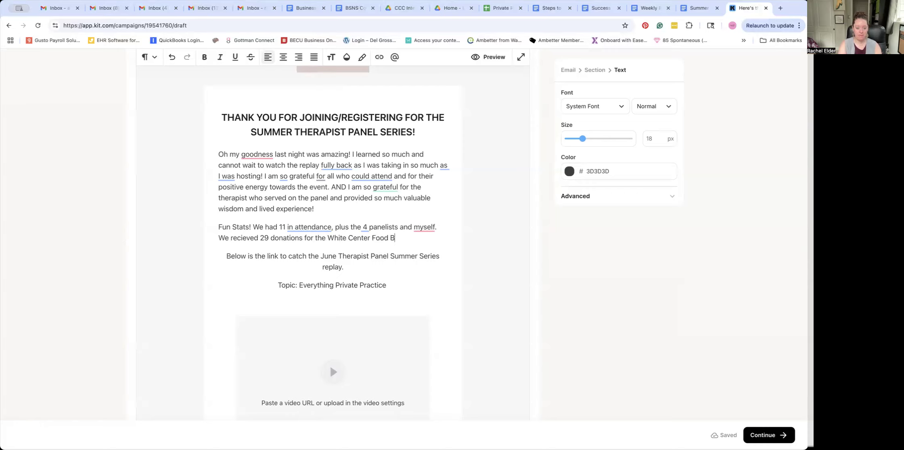
Finish the Fun Stats paragraph with "White Center Food Bank!" and accept the suggested corrections "attendees", "four", "me" and "received"
key("BackSpace")
type("!")
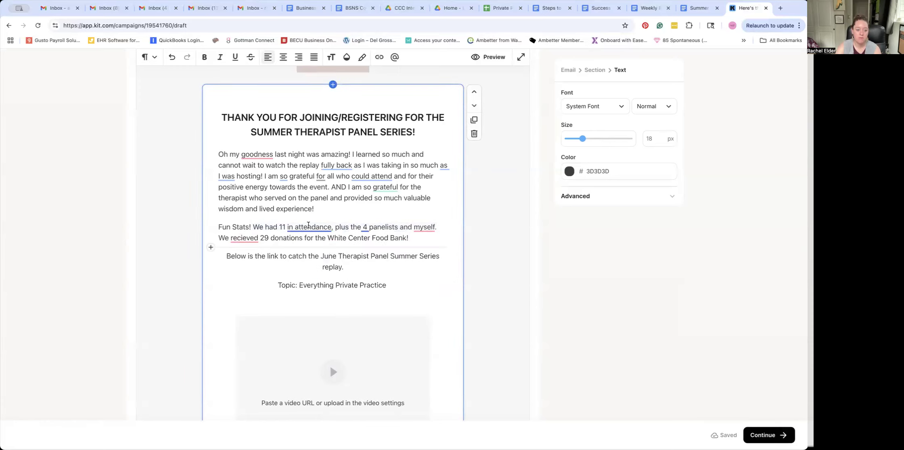
mouse_move(308, 225)
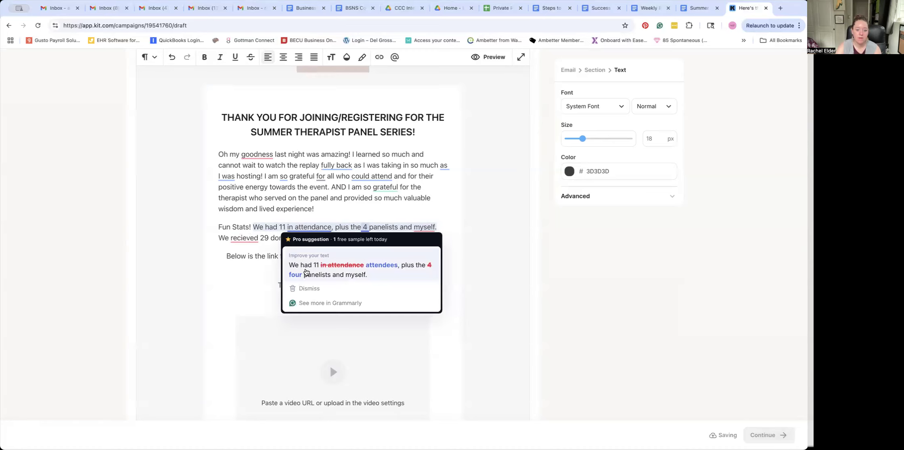
left_click(307, 267)
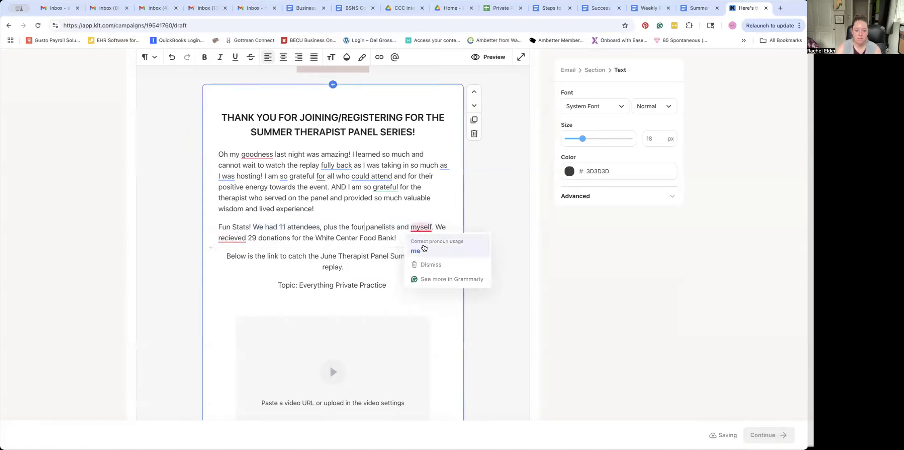
left_click(422, 244)
mouse_move(236, 238)
left_click(232, 262)
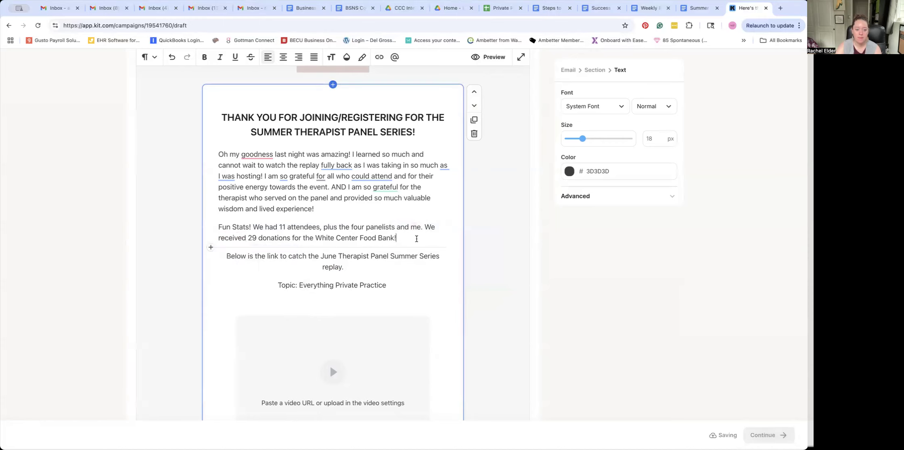
Add a paragraph after "replay.": "Keep in mind this was outdoors with no special audio equipment so it's not the strongest audio so turn it up loud!"
left_click(400, 274)
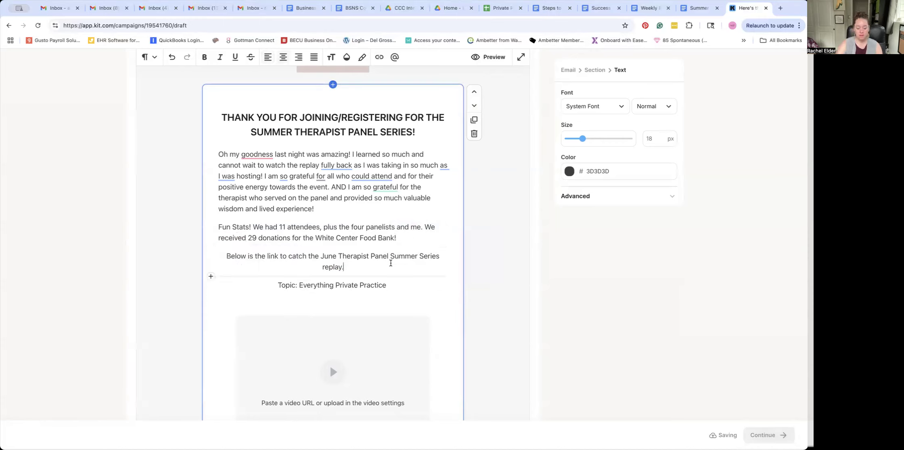
key("Return")
type("Keep in m")
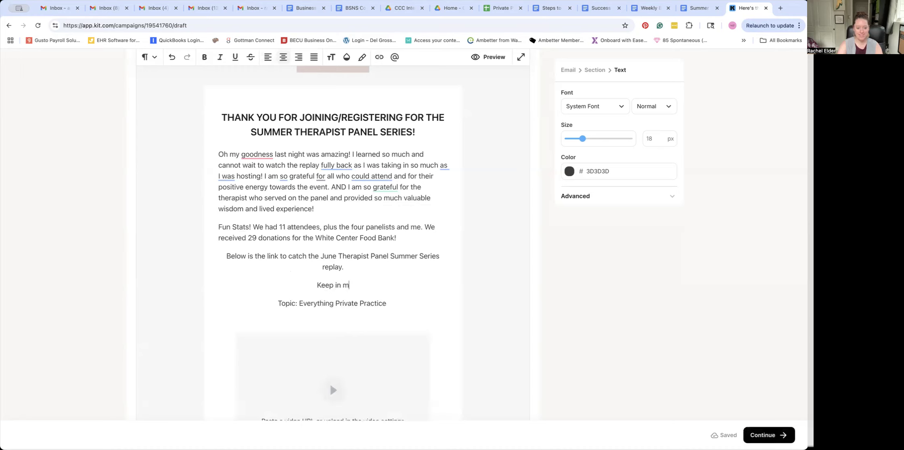
type("ind this was outdoors with not")
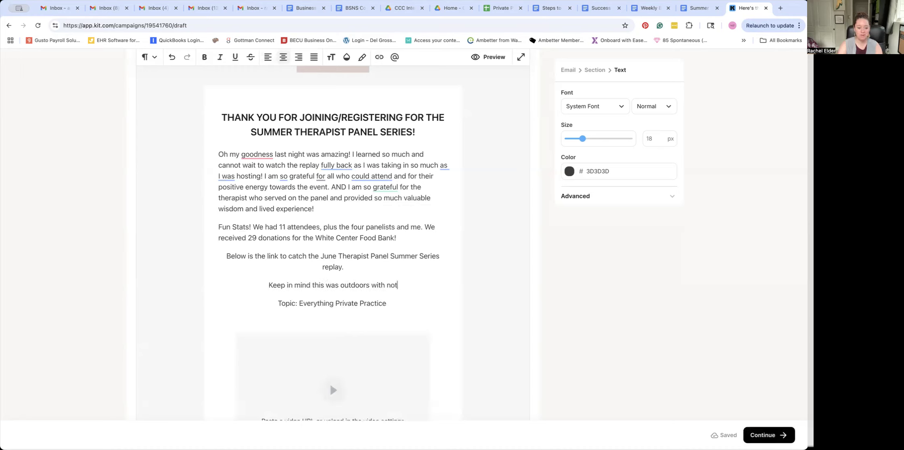
key("BackSpace")
type("spe")
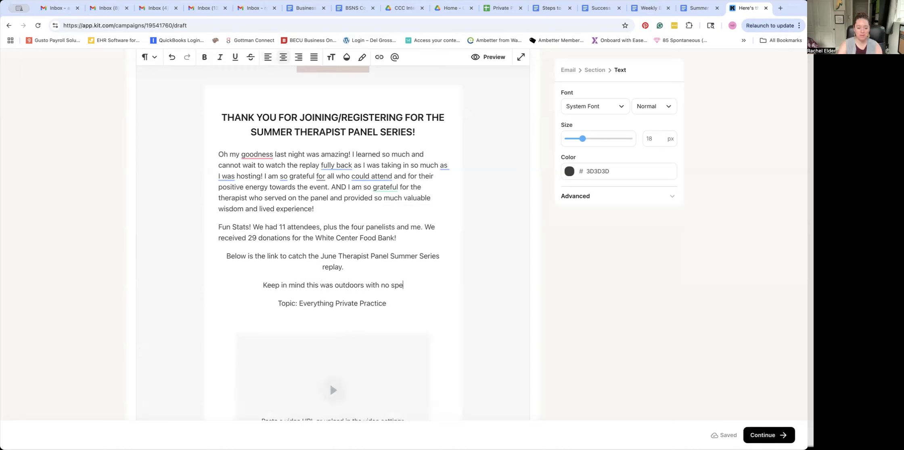
type("cial audio eu")
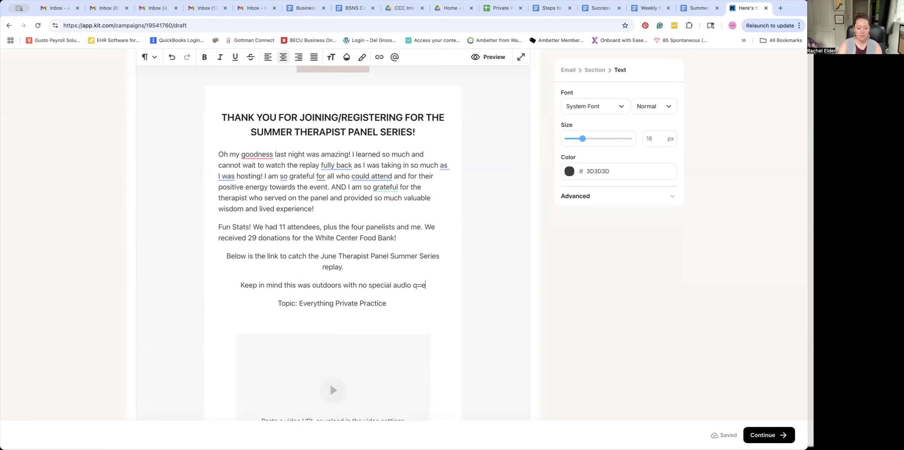
key("BackSpace")
type("quipme")
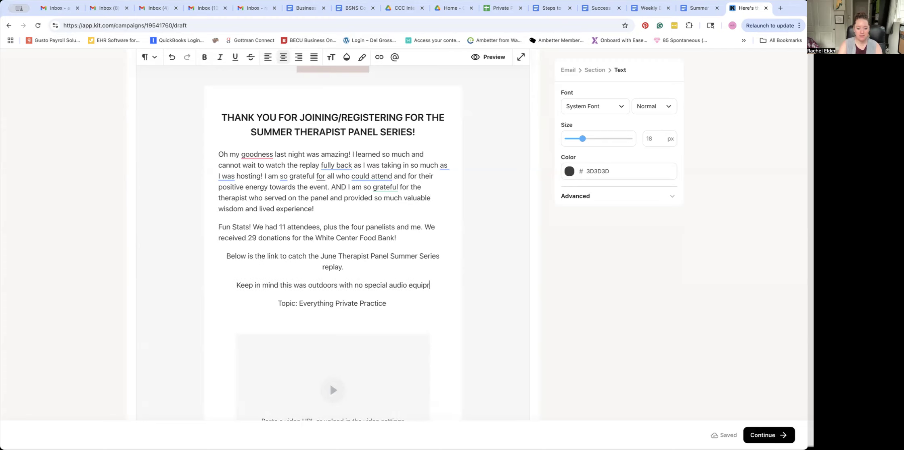
type("nt so it's")
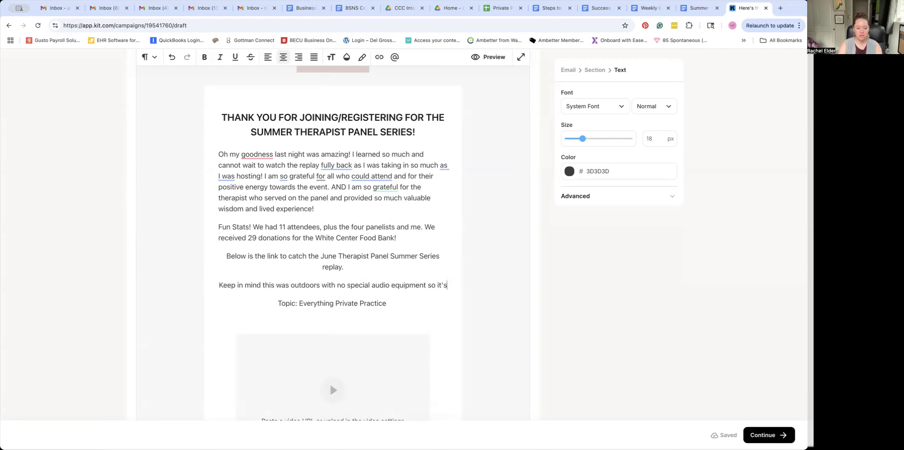
type(" not the stronges")
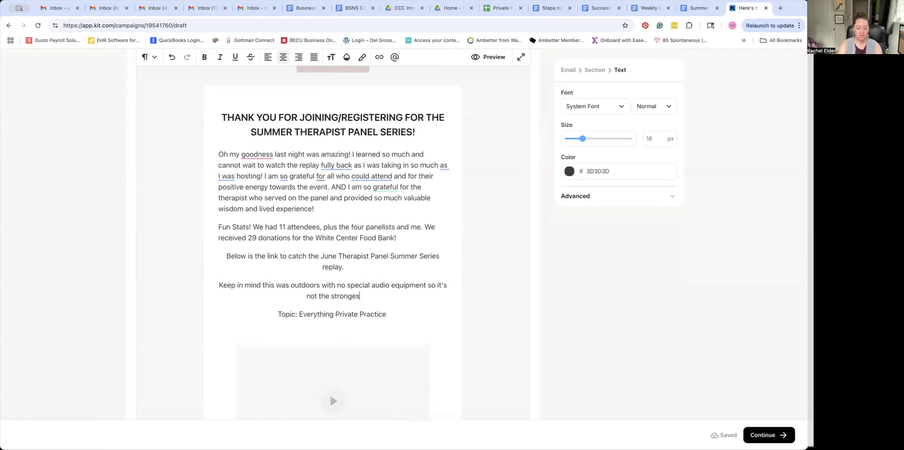
type("t audio so turn")
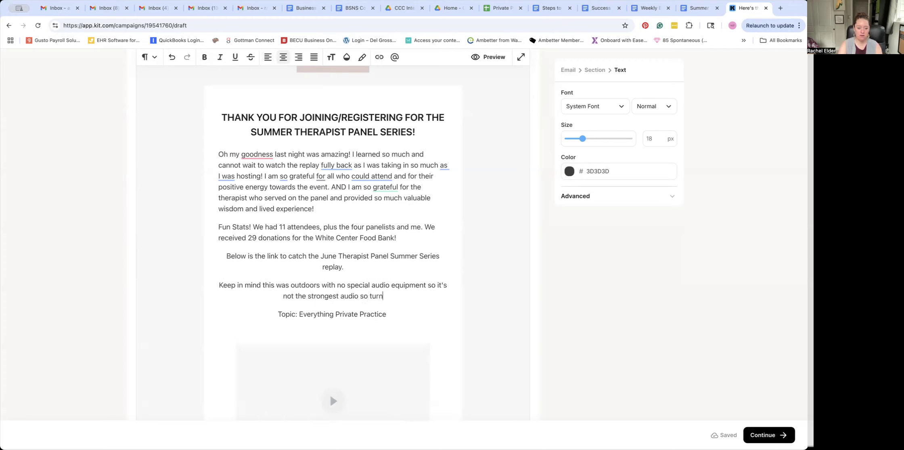
type(" it up loud!")
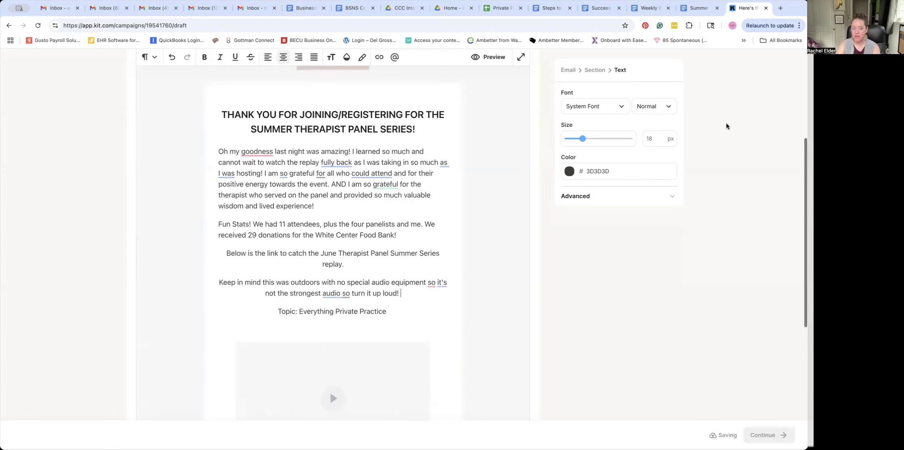
Accept the suggested comma after "goodness" in the email's opening sentence
scroll(292, 150, "down", 1)
mouse_move(257, 148)
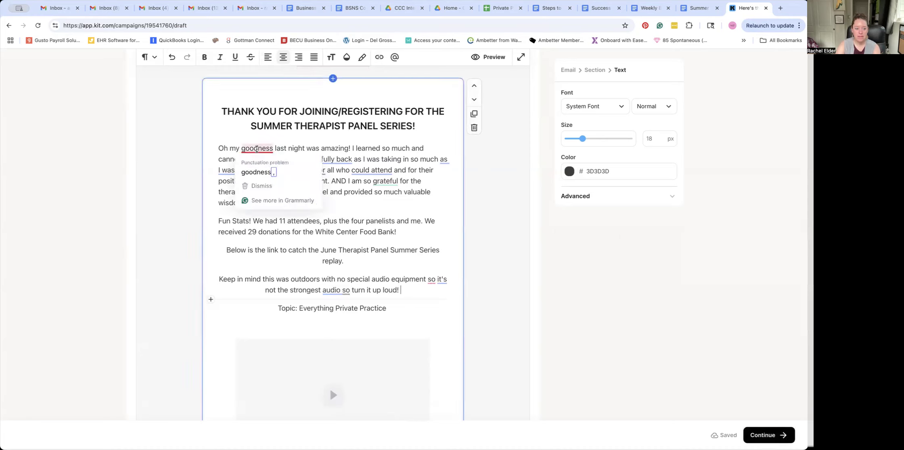
left_click(255, 171)
left_click(761, 89)
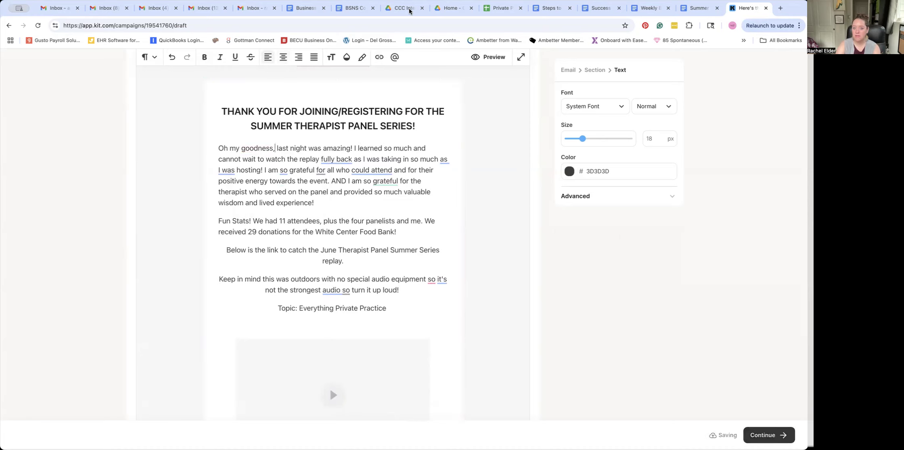
Switch to YouTube Studio and copy the shareable link of the "June 4th, 2025 Everything Private Practice-Summer Therapist Panel Series" video
left_click(779, 11)
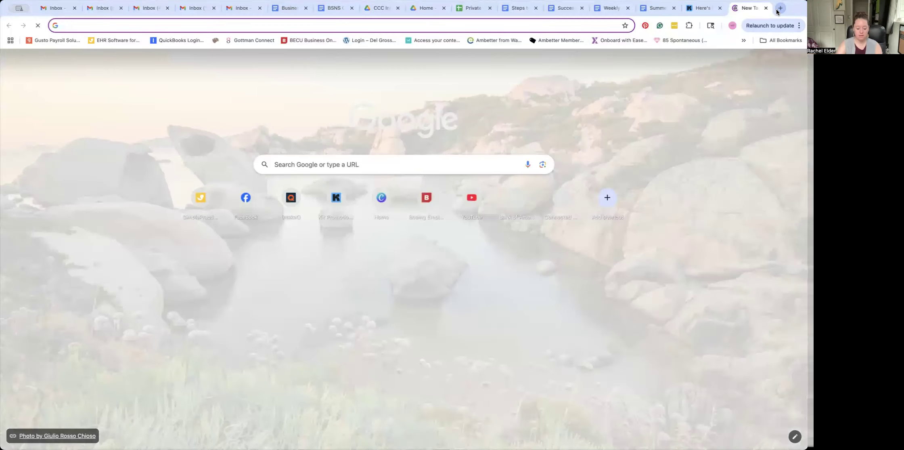
left_click(471, 197)
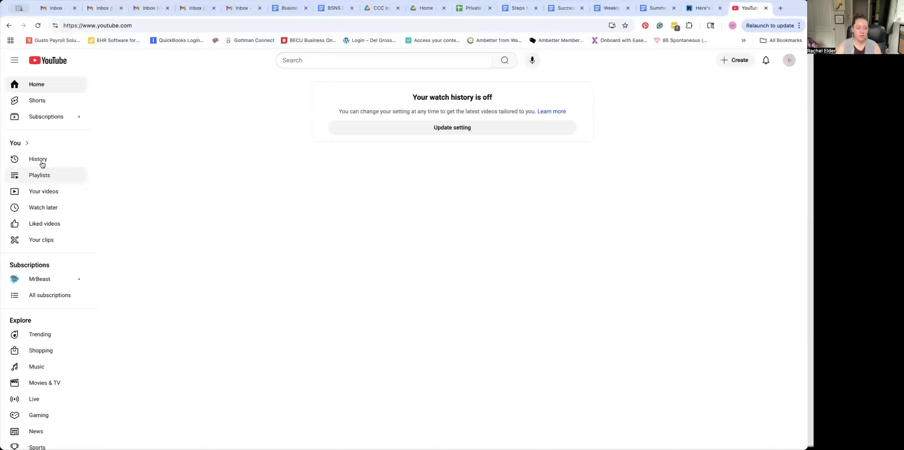
left_click(44, 191)
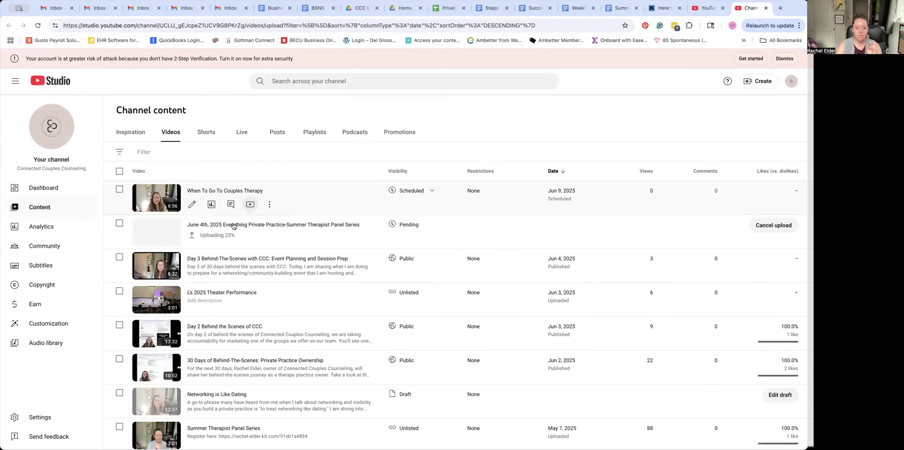
left_click(268, 239)
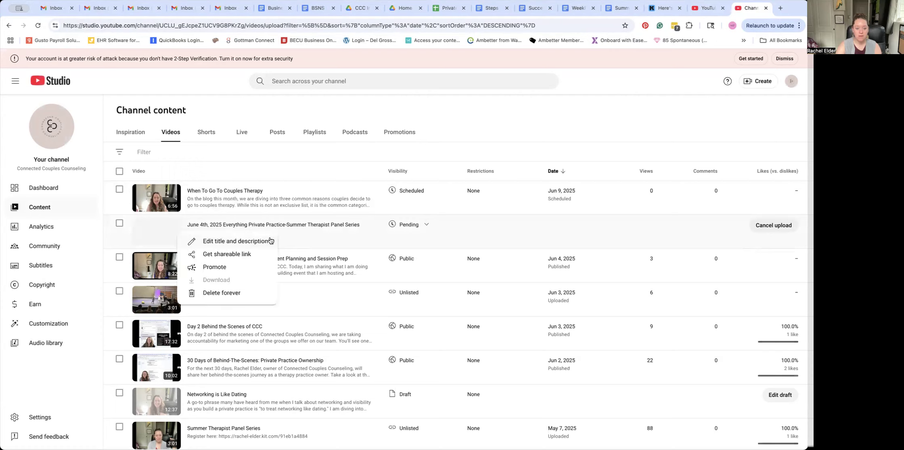
left_click_drag(213, 270, 216, 257)
left_click(215, 257)
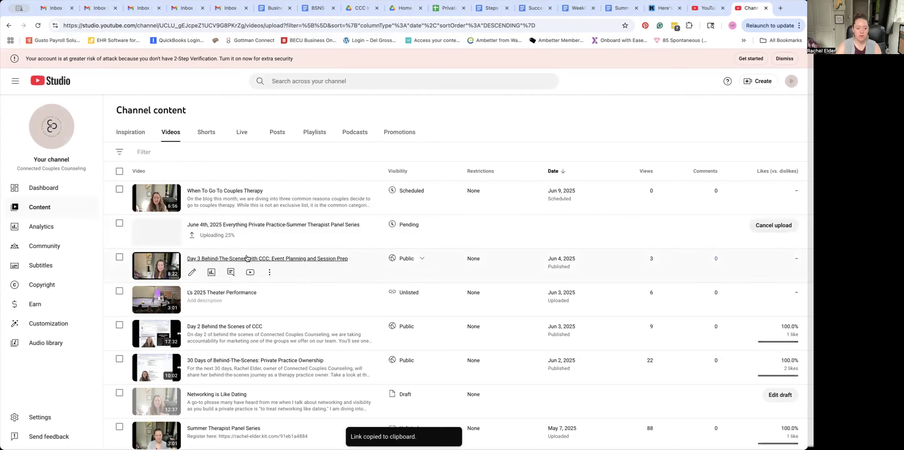
left_click(700, 9)
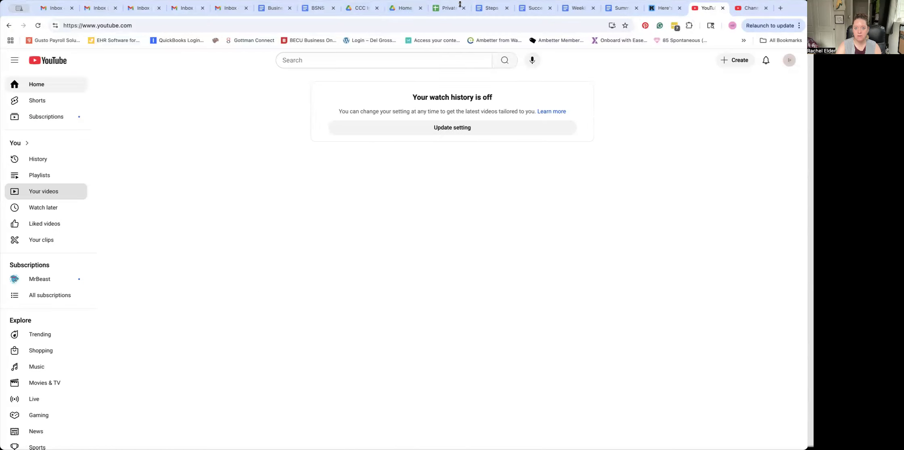
left_click(664, 8)
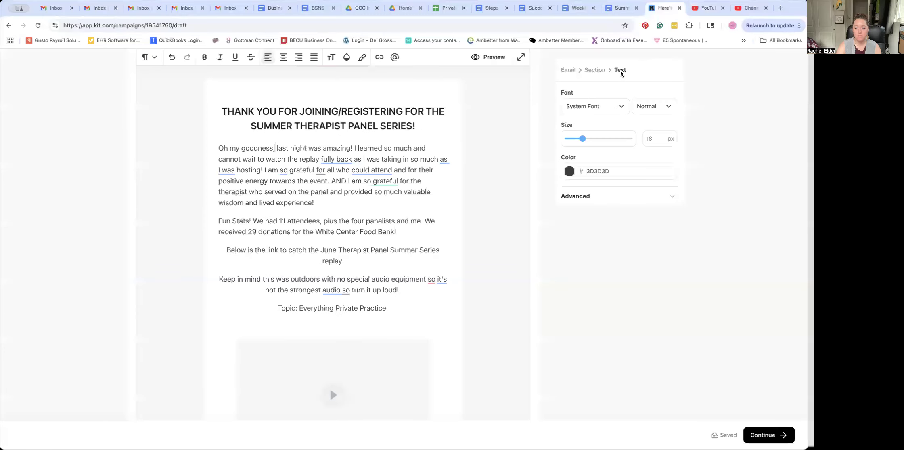
left_click(381, 377)
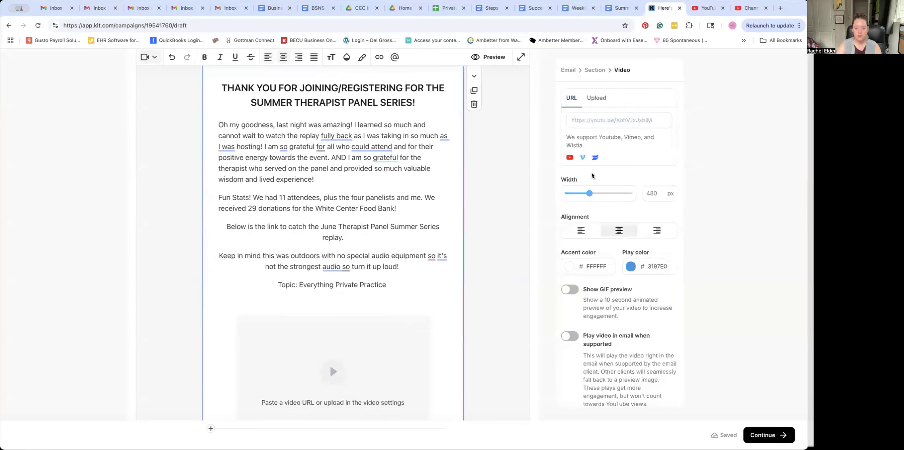
left_click(604, 120)
key("ctrl+v")
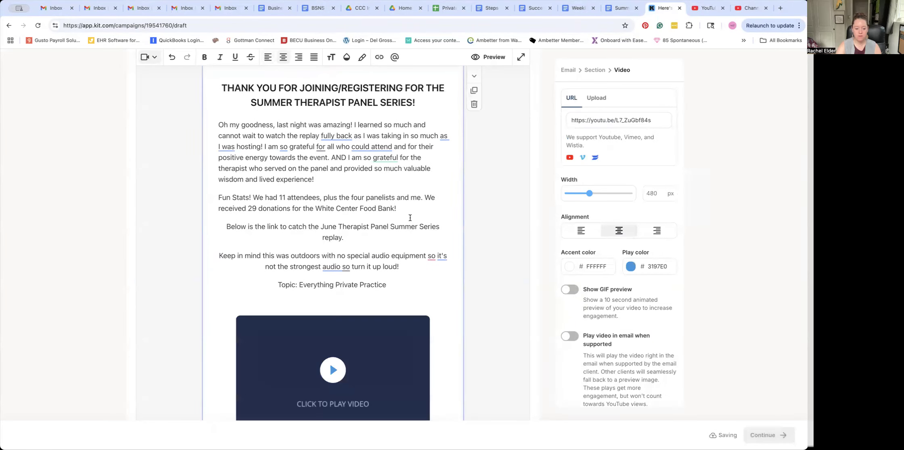
Accept the suggested rewrite of the "Keep in mind" paragraph about the outdoor recording's audio quality
scroll(293, 272, "down", 2)
scroll(293, 272, "up", 2)
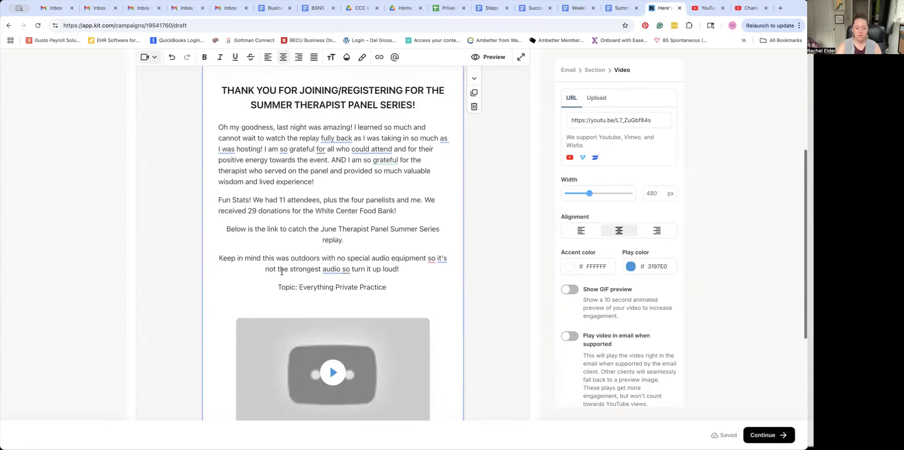
mouse_move(349, 270)
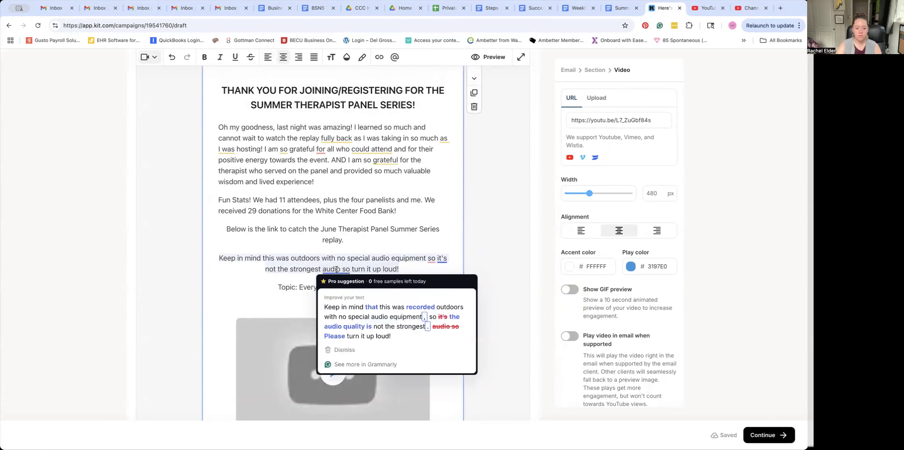
left_click(339, 310)
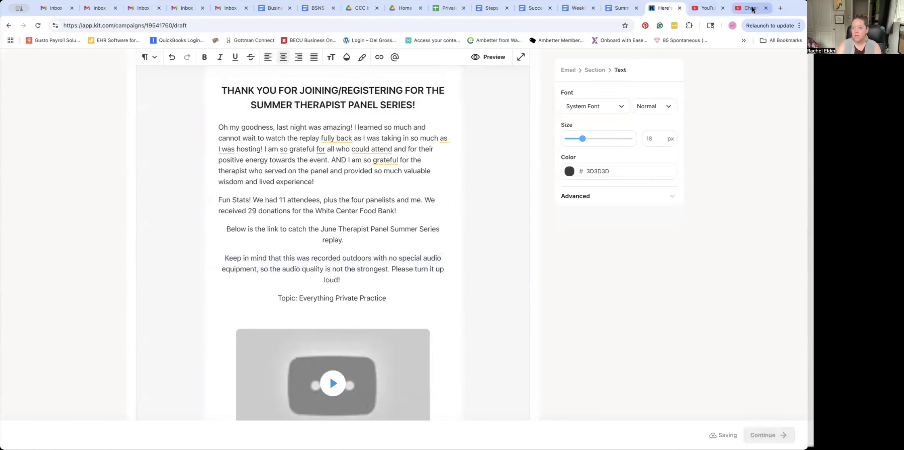
Switch to YouTube Studio and open the subtitles settings of the June 4th, 2025 Everything Private Practice video
left_click(749, 11)
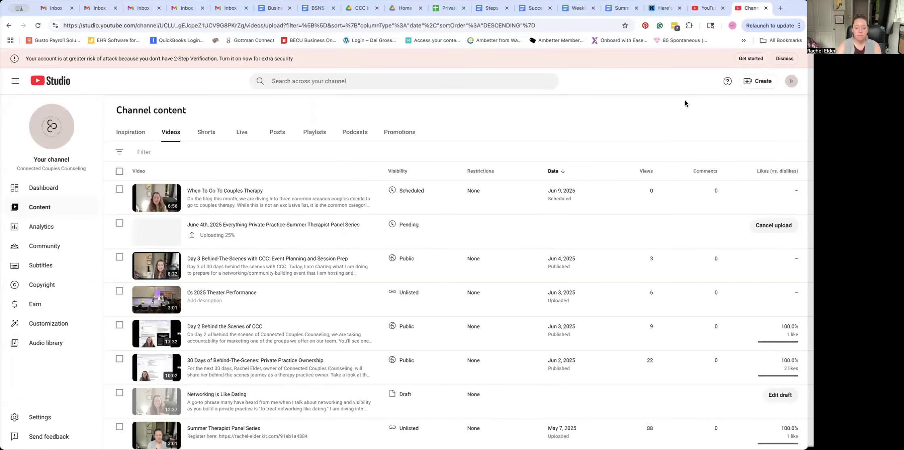
mouse_move(319, 230)
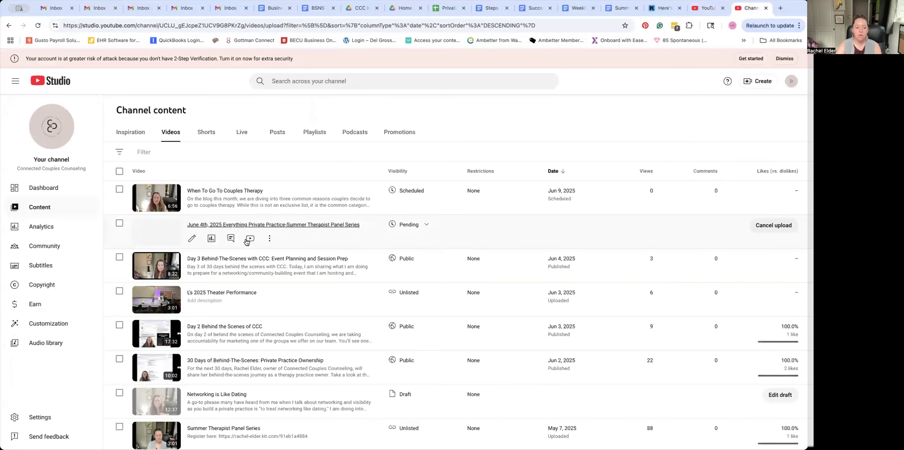
left_click(198, 238)
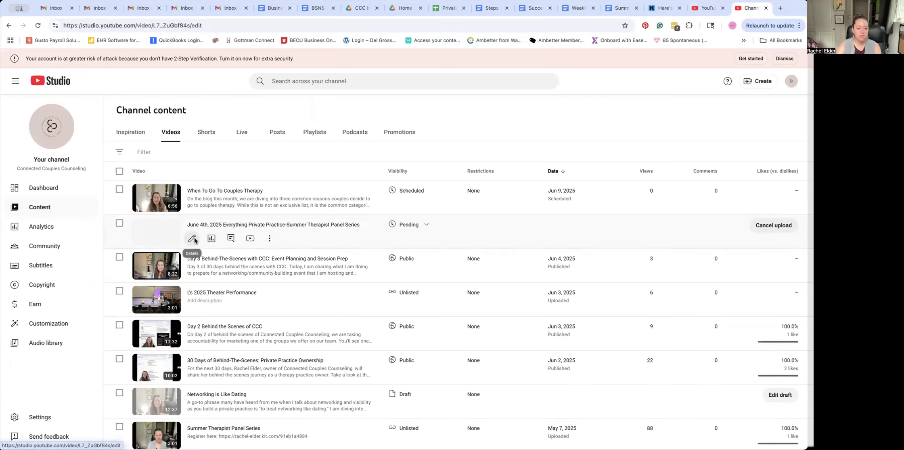
scroll(296, 202, "down", 3)
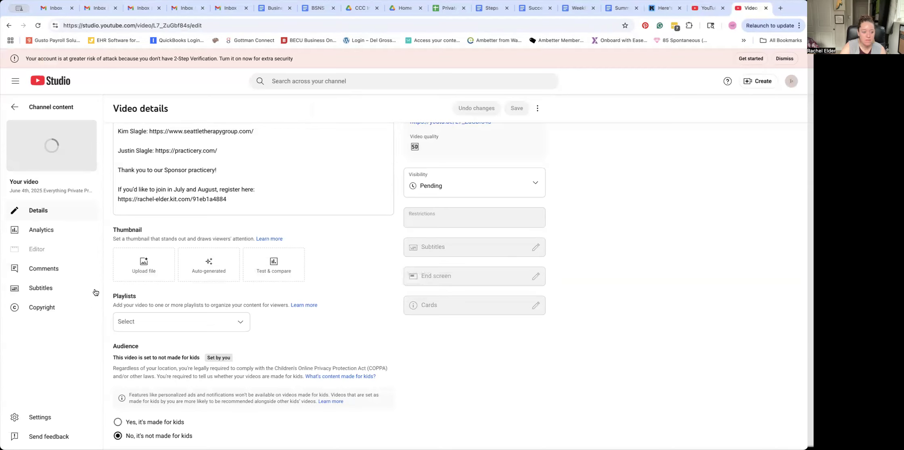
left_click(34, 291)
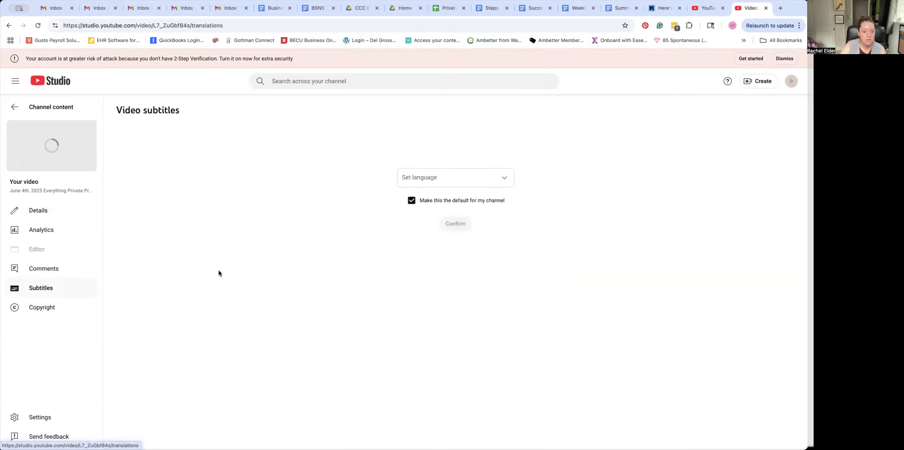
Set the video's subtitle language to English, keep it as the channel default, and return to the video details
left_click(456, 186)
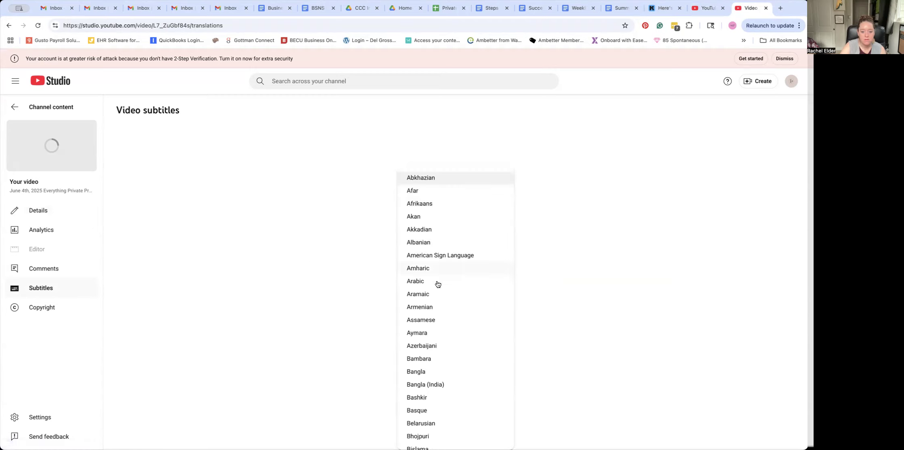
scroll(437, 284, "down", 10)
scroll(439, 302, "down", 5)
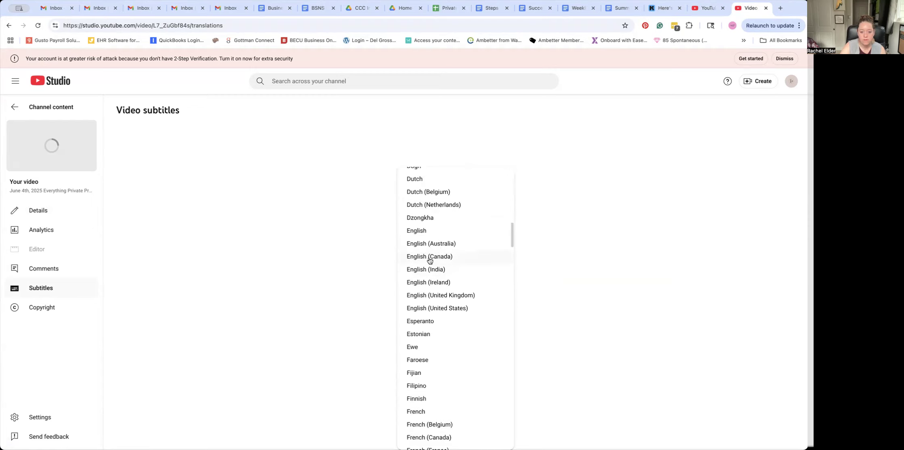
left_click(426, 234)
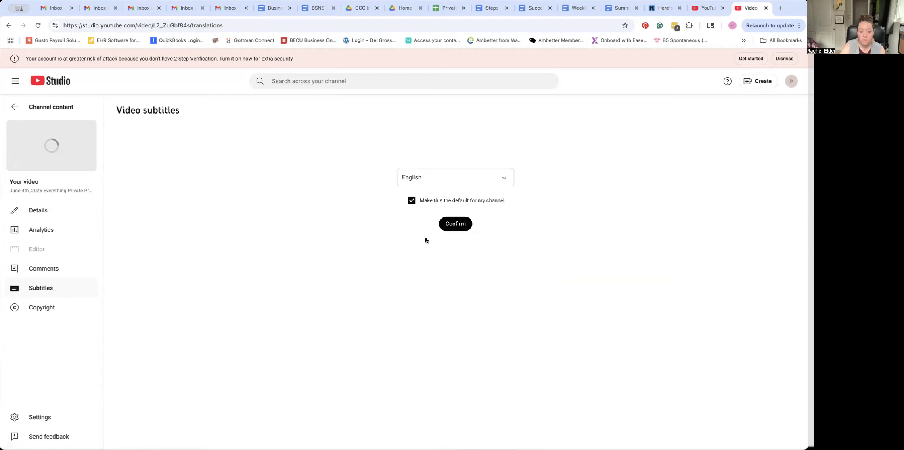
left_click(448, 225)
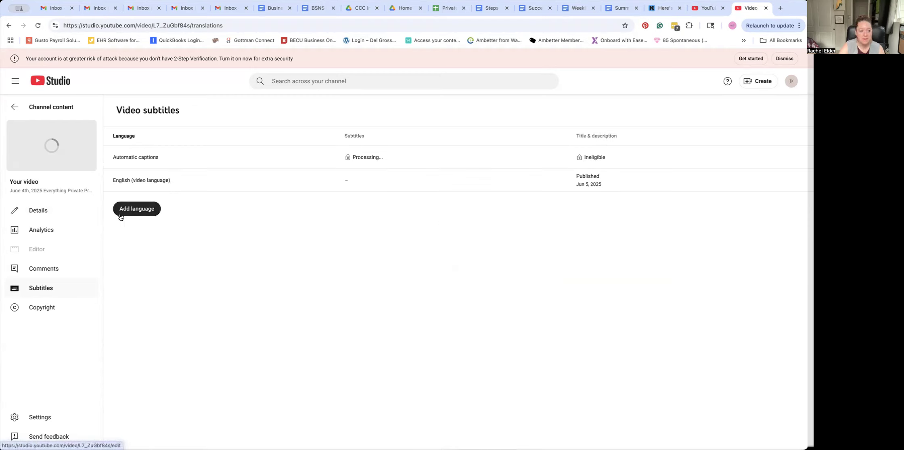
left_click(41, 212)
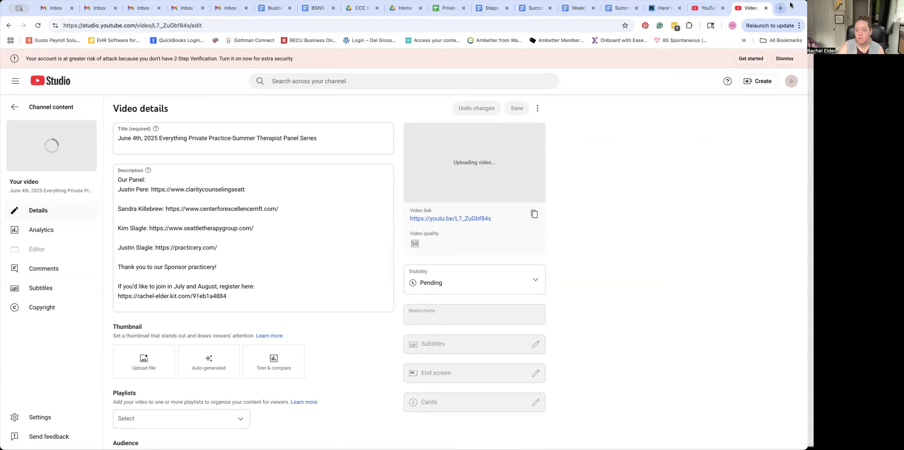
Switch back to the email draft in Kit and start a paragraph below the fun stats with "If you were able to attend last"
left_click(707, 8)
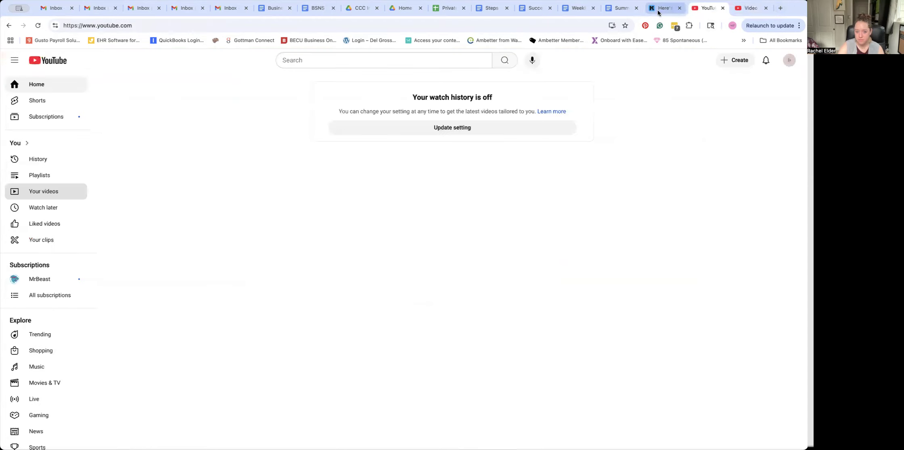
left_click(665, 10)
scroll(358, 282, "down", 5)
left_click(376, 291)
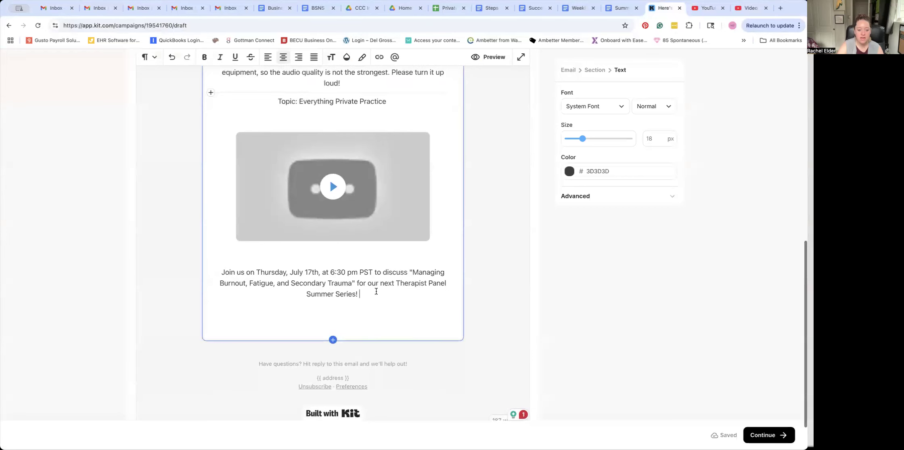
scroll(386, 293, "up", 5)
scroll(386, 293, "up", 2)
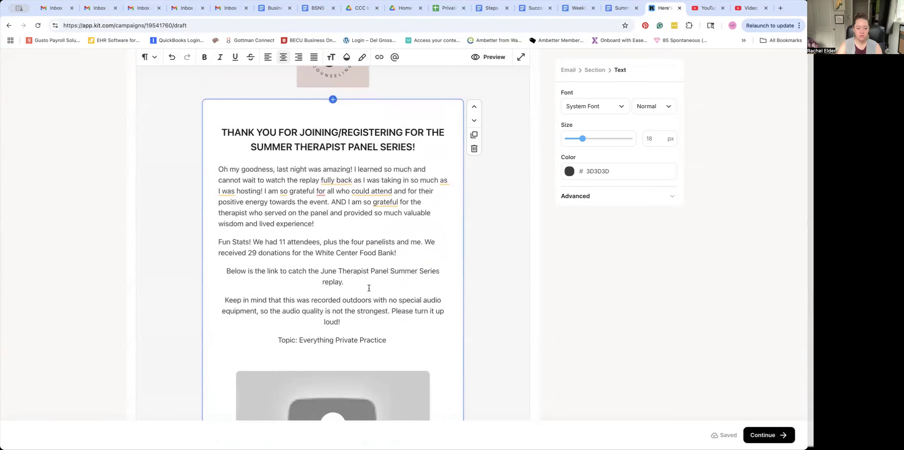
left_click(414, 255)
key("Return")
key("Return")
type("If you were able to attend last")
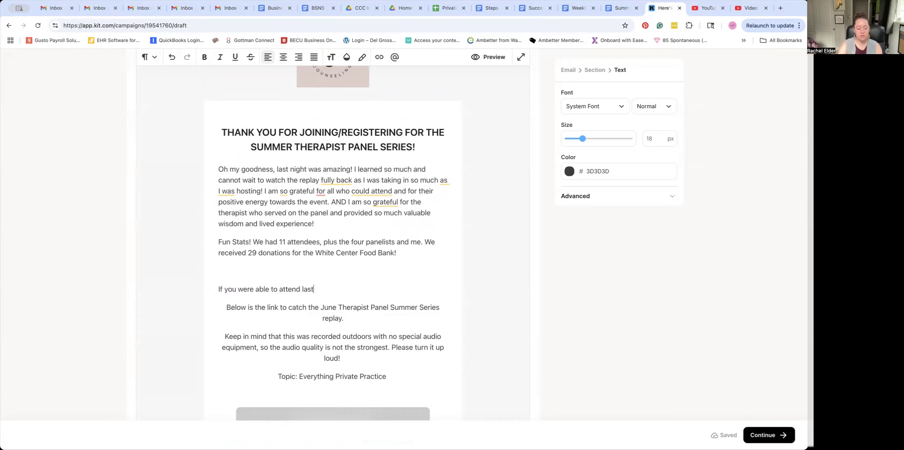
Continue the sentence with ", please do me a favor and share your feedback from the event by heading to this link:"
type(", please dfoe me a favor and ")
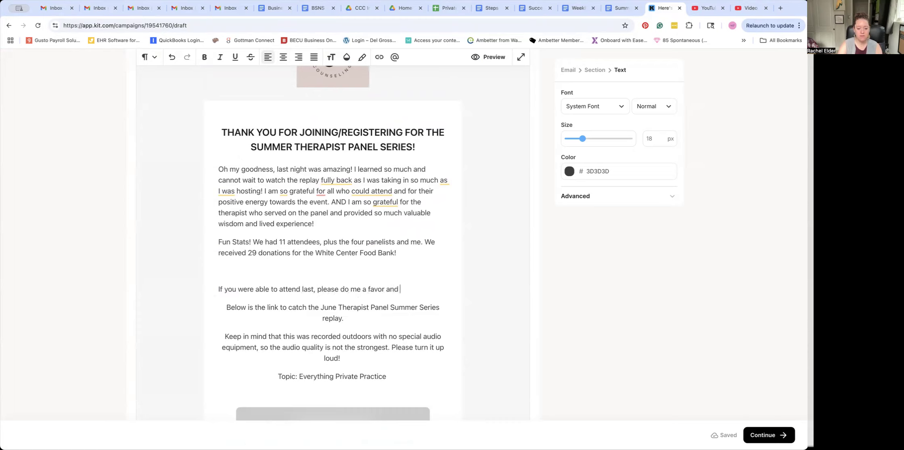
type("share your feedback from the event b")
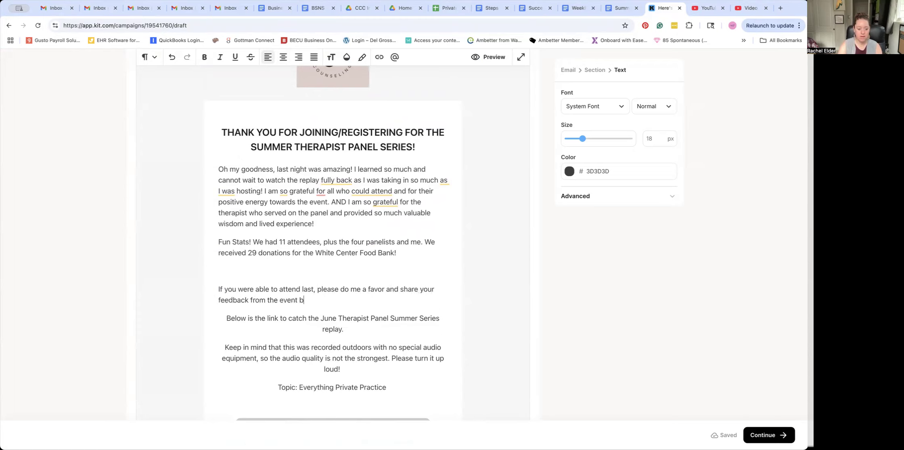
type("y heafing to this link:")
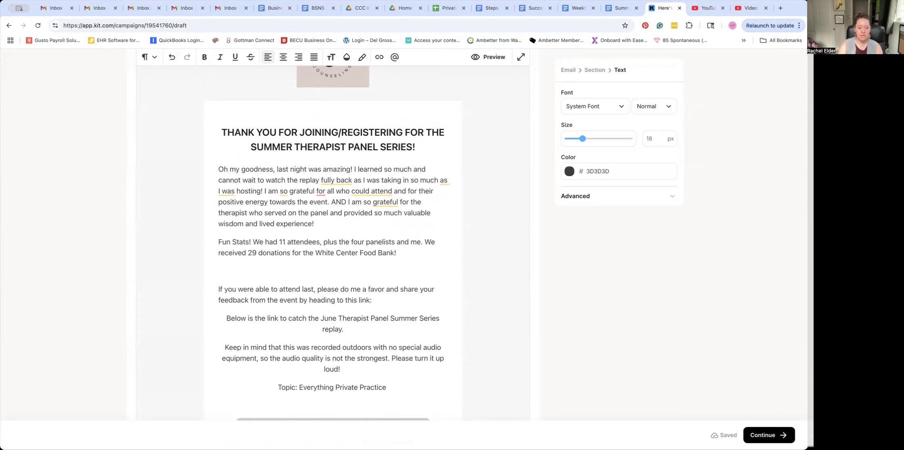
Switch to Google Drive and open the "Summer Therapist Panel Series Feedback" form from the Summer Therapist Panel Series folder
left_click(395, 13)
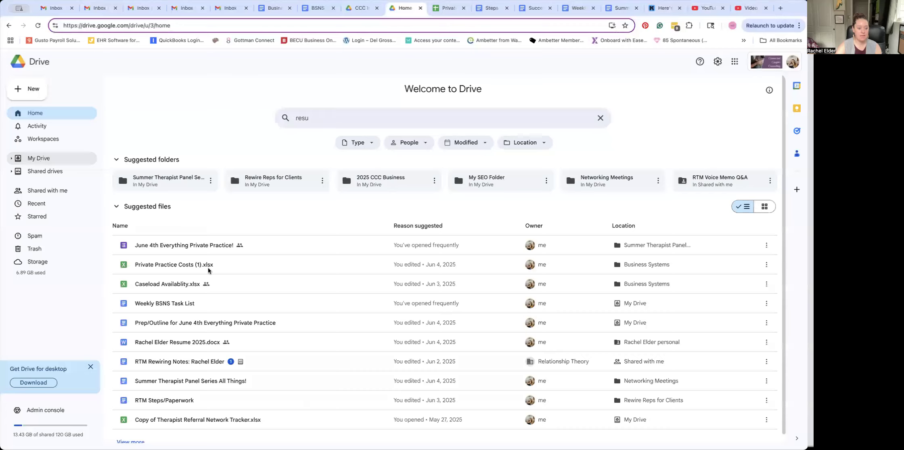
scroll(221, 306, "down", 15)
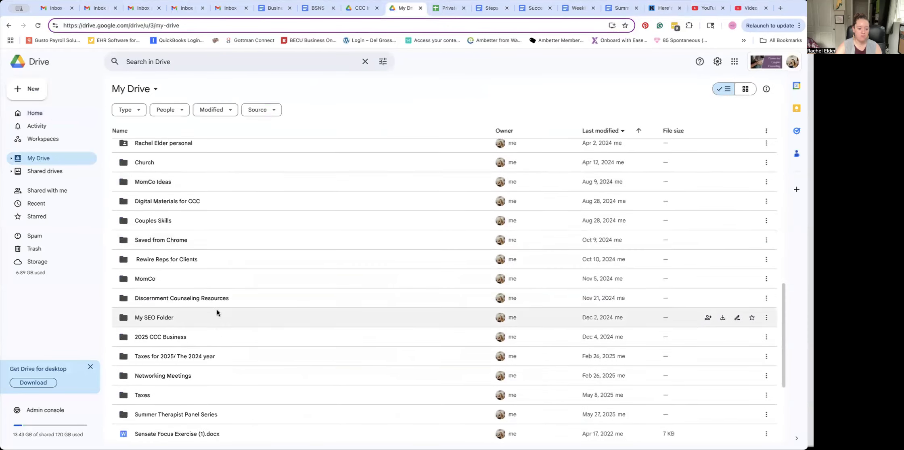
scroll(217, 311, "down", 5)
double_click(174, 243)
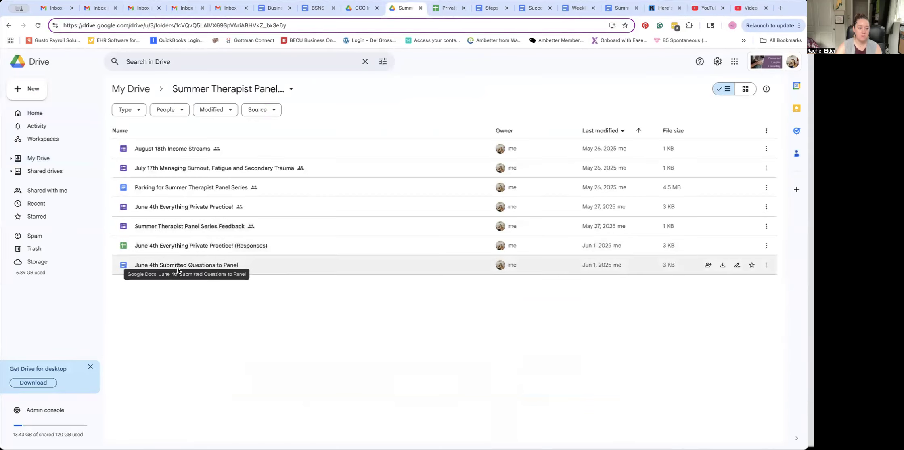
double_click(167, 227)
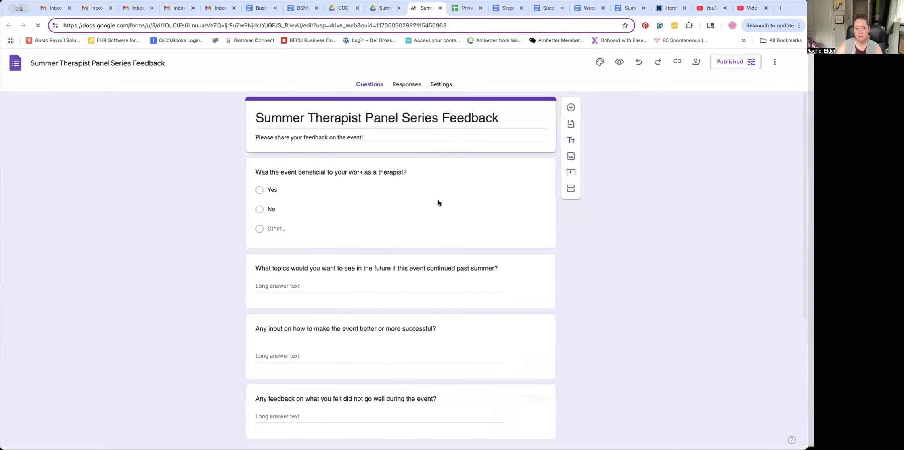
Look through the feedback form's questions and display its responder link in the published options
scroll(301, 173, "down", 1)
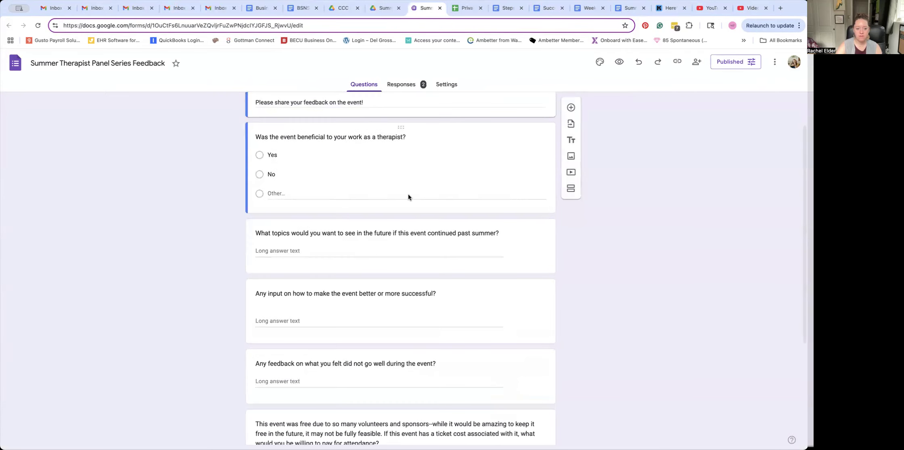
scroll(407, 166, "up", 1)
scroll(367, 209, "down", 2)
scroll(366, 210, "down", 2)
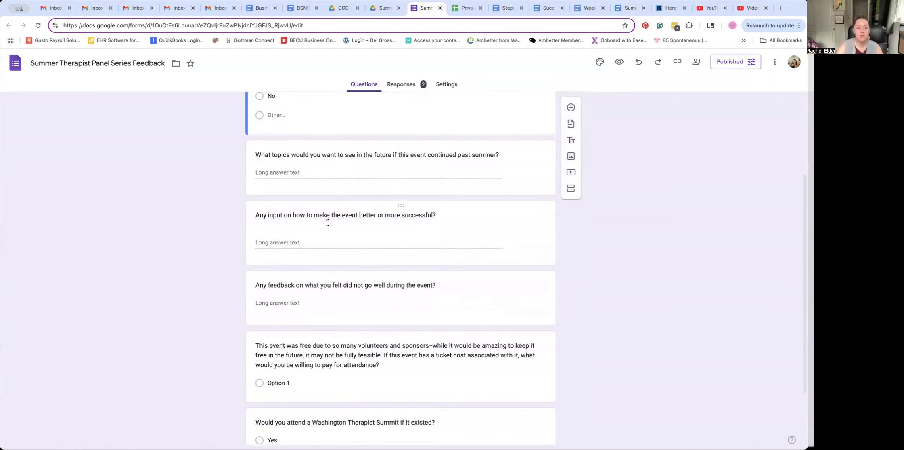
scroll(327, 221, "down", 1)
scroll(355, 192, "down", 2)
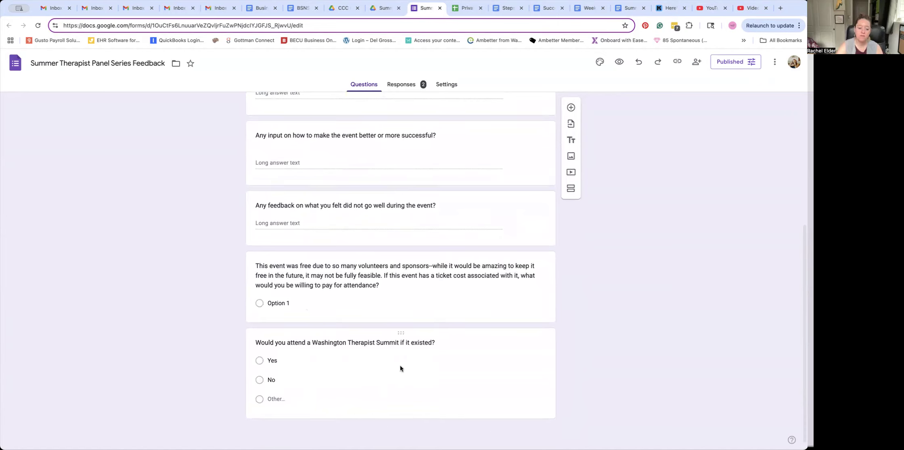
left_click(721, 65)
left_click(350, 189)
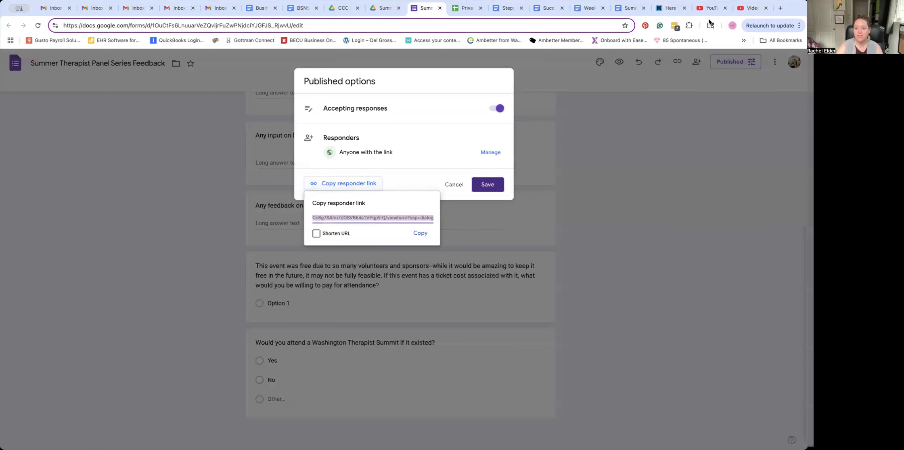
left_click(670, 8)
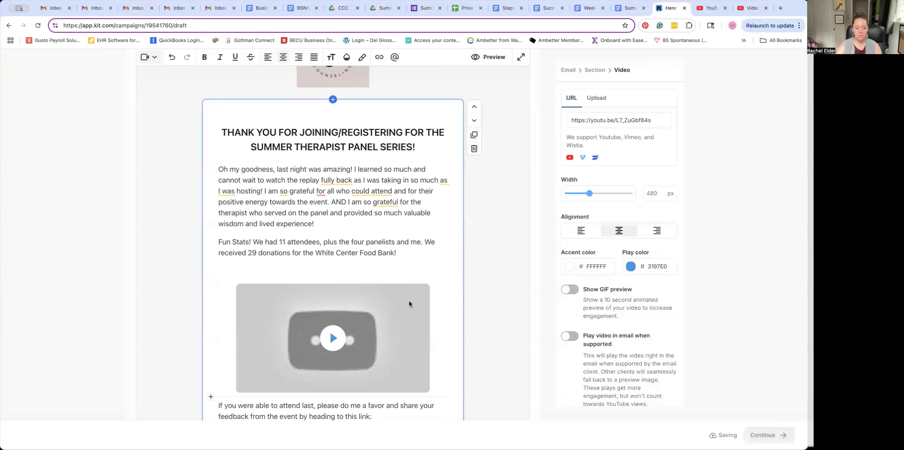
key("super+z")
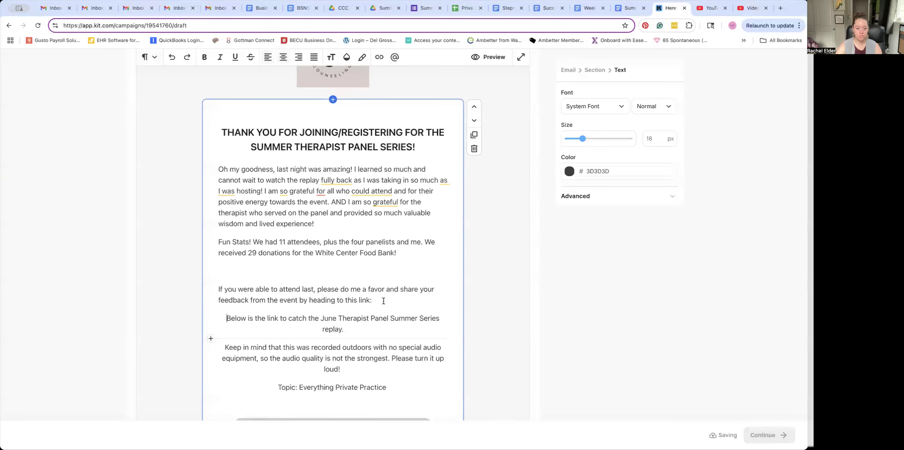
key("super+shift+z")
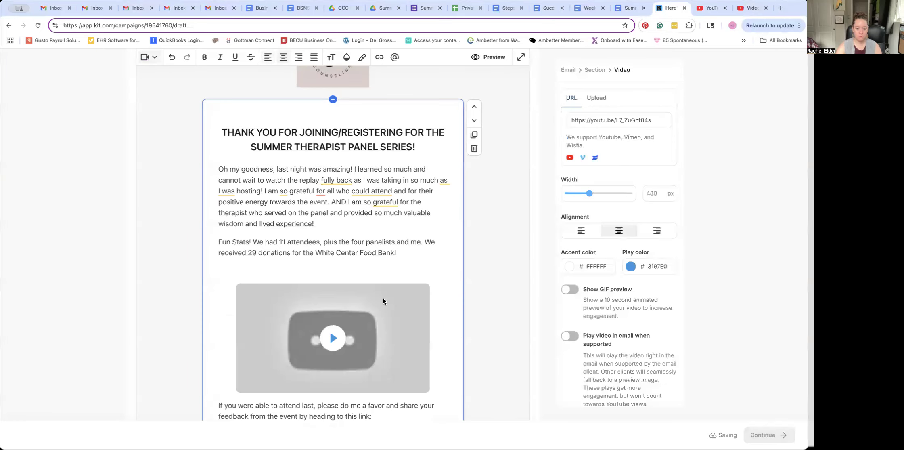
key("super+z")
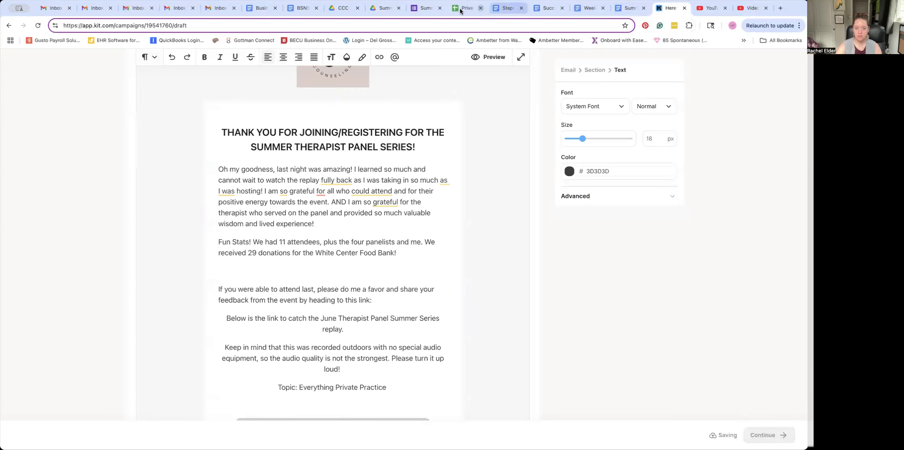
Switch to the feedback form in Google Forms and copy its shortened responder link
left_click(426, 8)
left_click(420, 233)
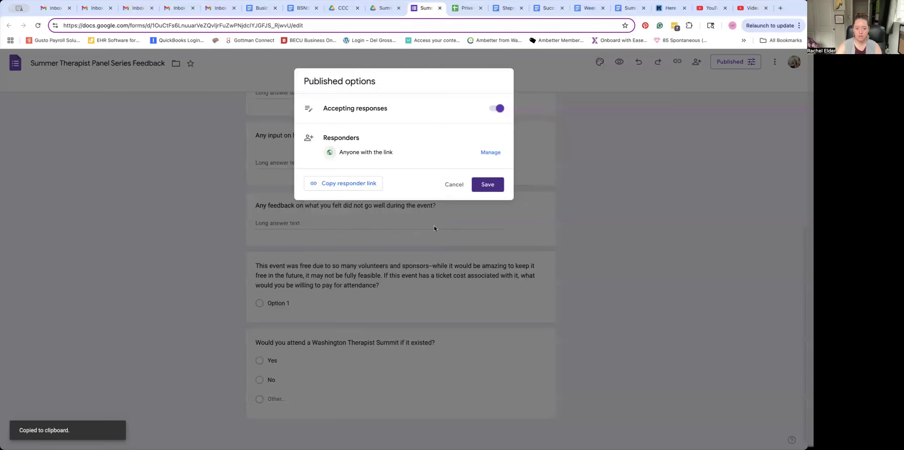
left_click(349, 183)
left_click(316, 232)
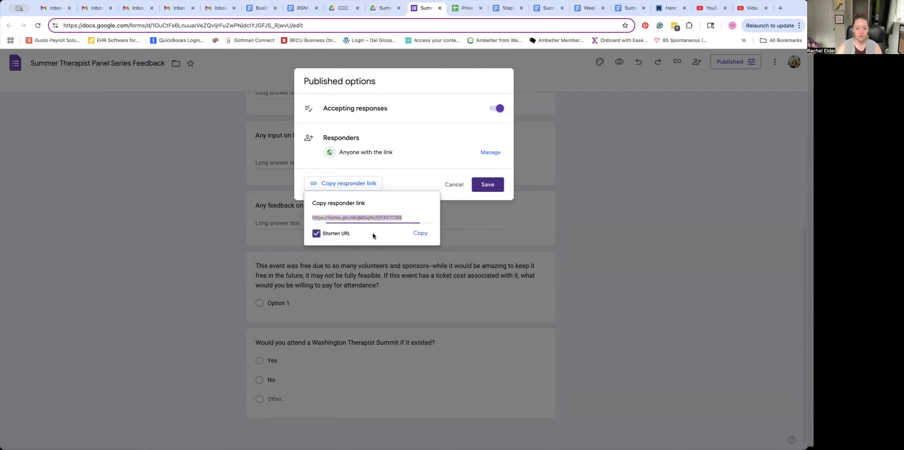
left_click(420, 232)
Switch back to the Kit draft, end the feedback sentence with a period and link "heading to this link" to the copied form URL
left_click(670, 8)
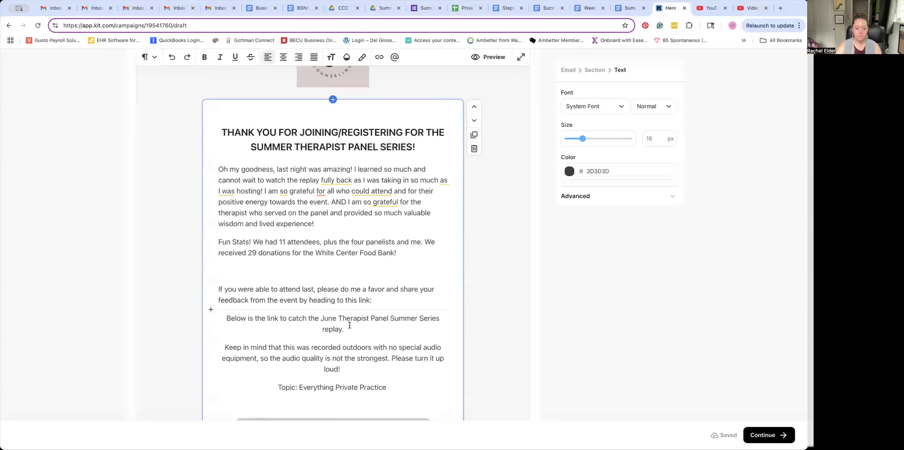
key("BackSpace")
key("BackSpace")
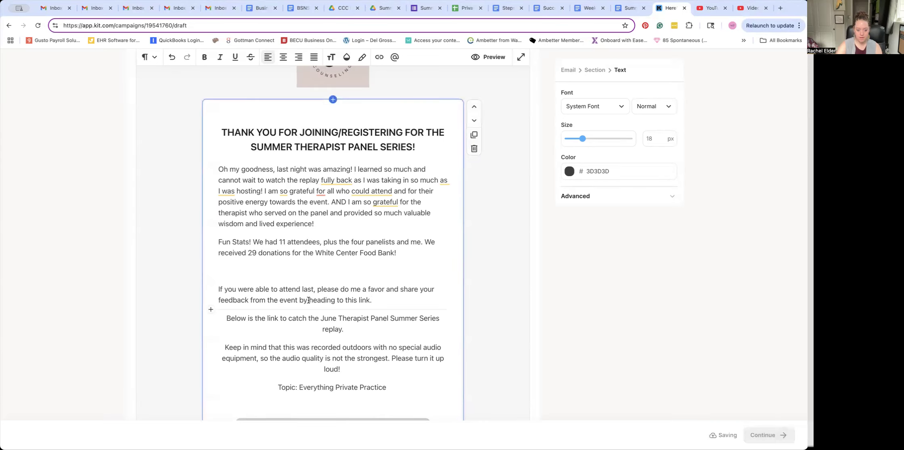
left_click_drag(309, 300, 368, 299)
left_click(379, 57)
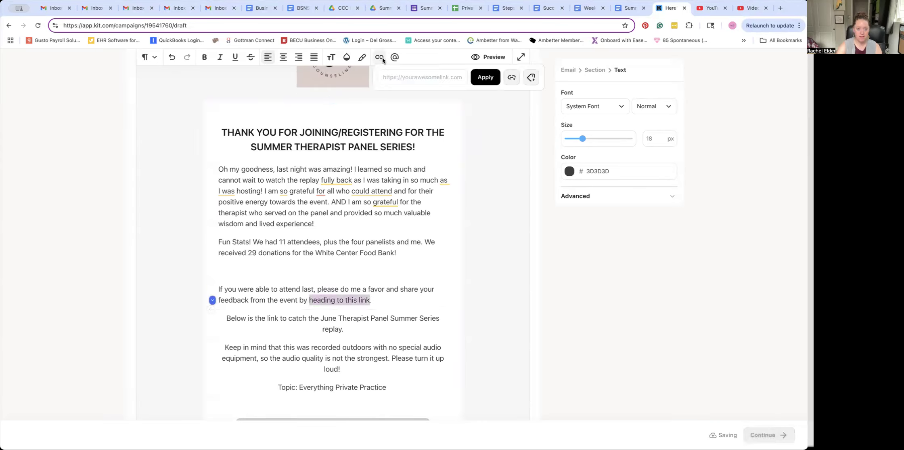
key("ctrl+v")
left_click(486, 77)
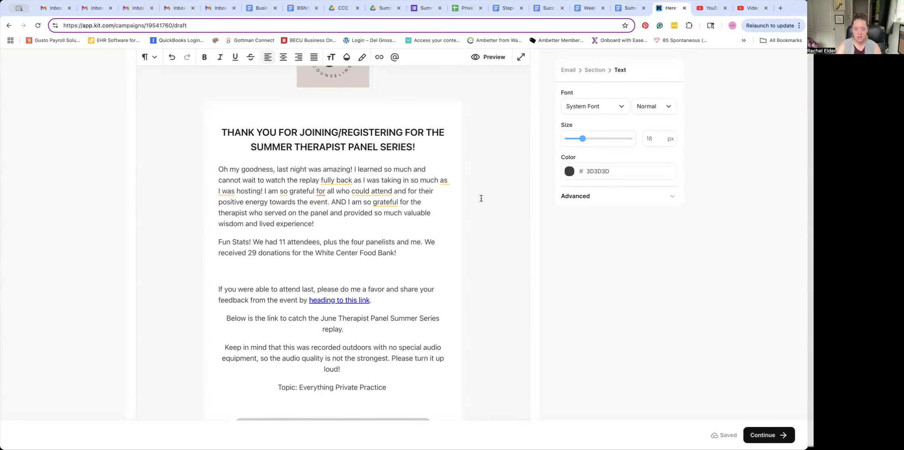
Accept the suggested correction of "for" to "to" in "I am so grateful for all who could attend"
scroll(405, 311, "down", 1)
scroll(408, 310, "down", 1)
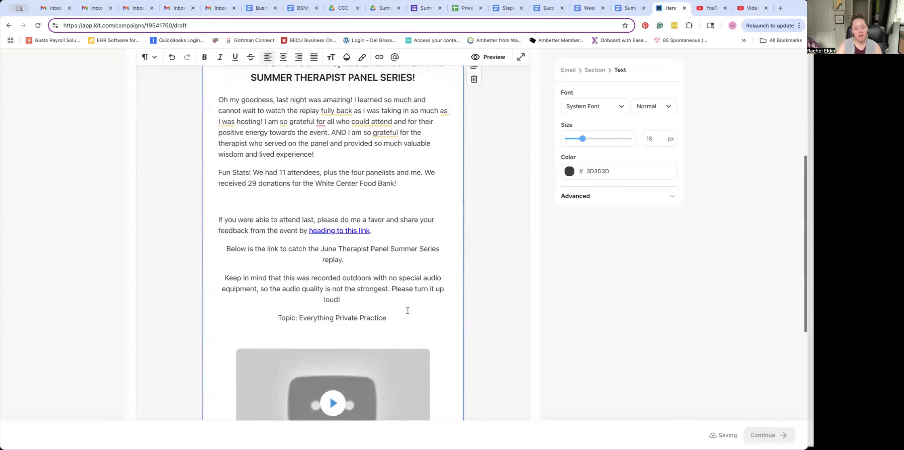
mouse_move(320, 122)
left_click(323, 140)
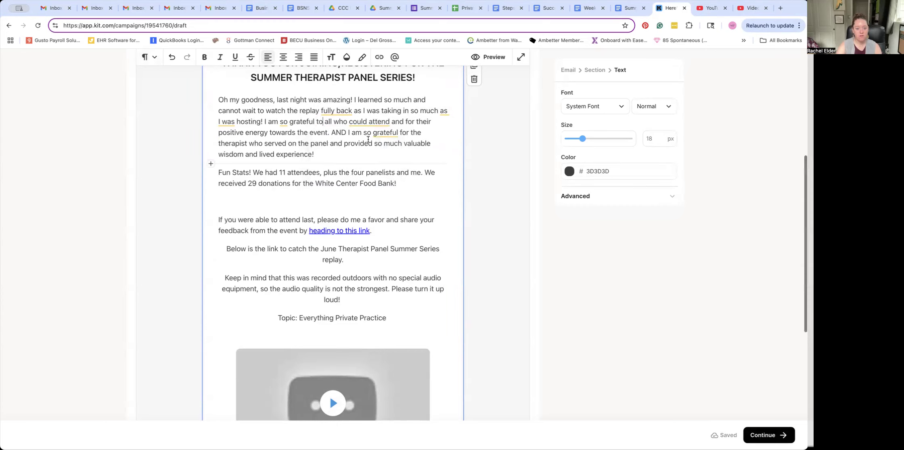
Add the line "If you would like to RSVP in advance, you can do that here!" below the July 17th panel invitation
scroll(391, 190, "down", 3)
scroll(391, 191, "up", 1)
scroll(392, 191, "up", 2)
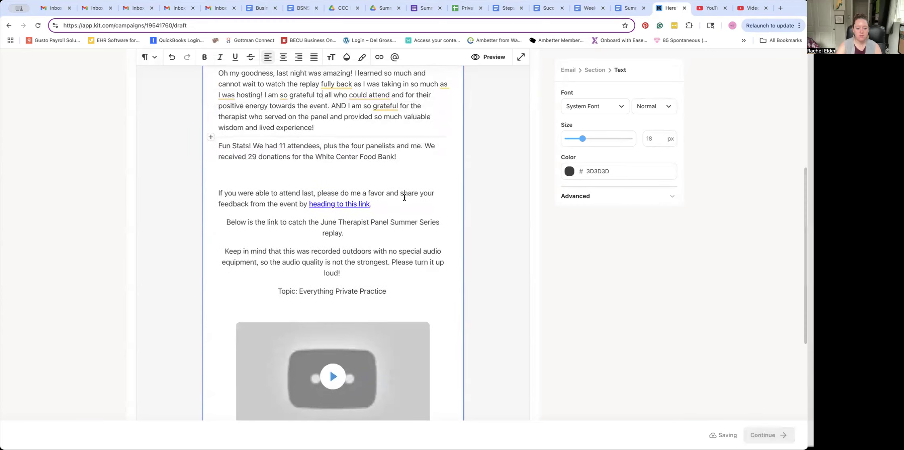
scroll(400, 194, "down", 5)
scroll(404, 200, "down", 1)
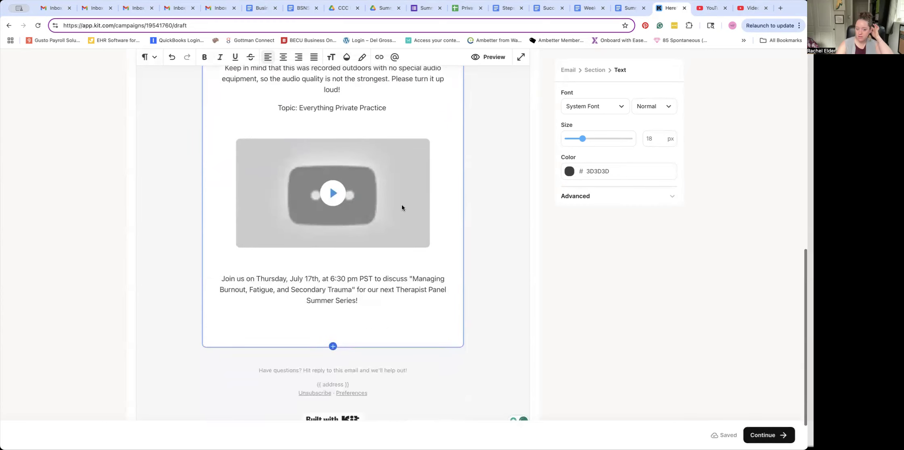
left_click(368, 301)
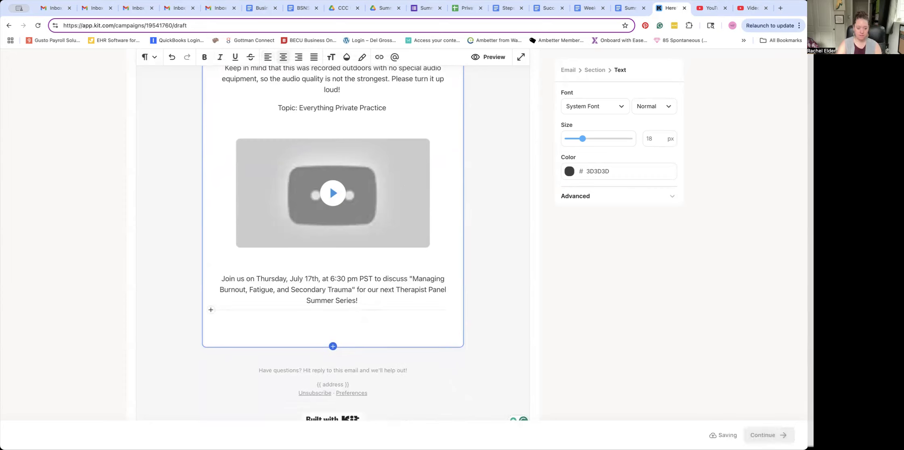
key("Return")
type("If you would like to RSVP in advance, you can do that here!")
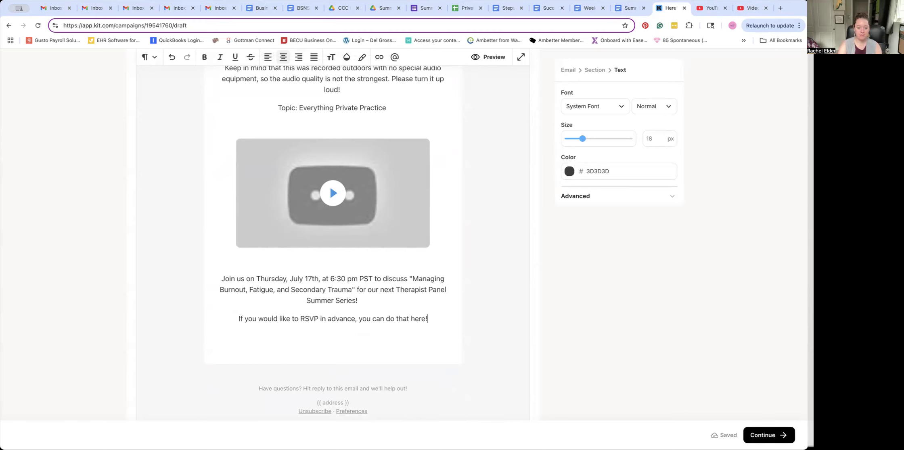
Switch to the Summer Therapist Panel folder in Google Drive, open the July 17th Managing Burnout form and copy its shortened responder link
left_click(383, 7)
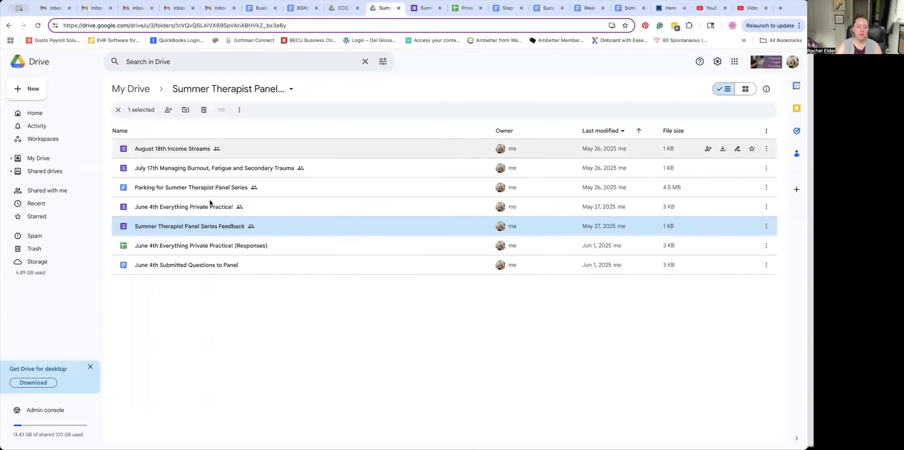
left_click(165, 168)
double_click(165, 168)
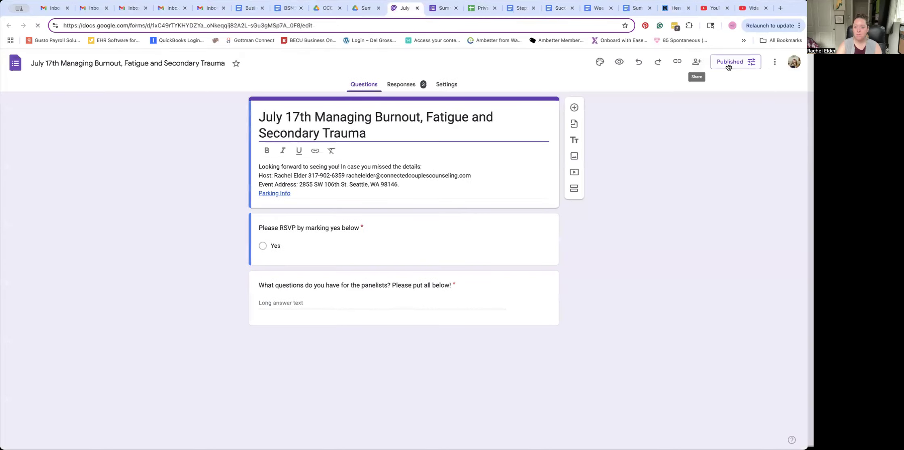
left_click(735, 61)
left_click(345, 186)
left_click(333, 233)
left_click(428, 234)
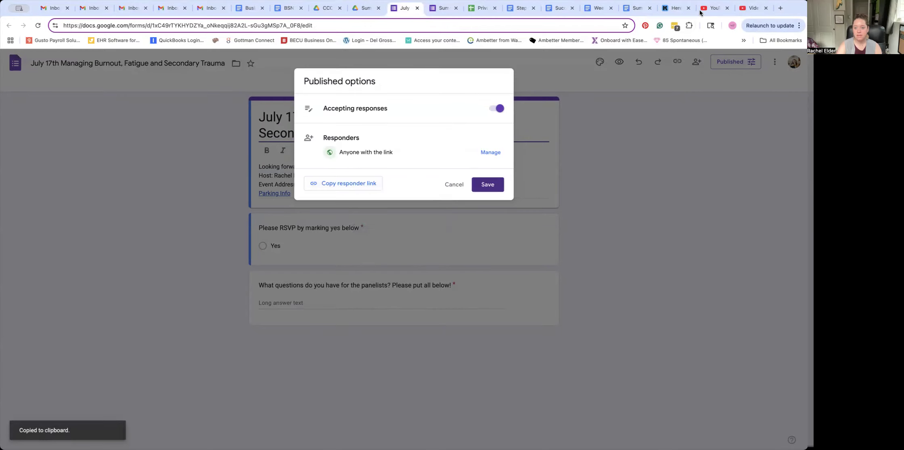
Switch back to the Kit draft, link the whole RSVP sentence to the copied July form URL and review the email
left_click(675, 8)
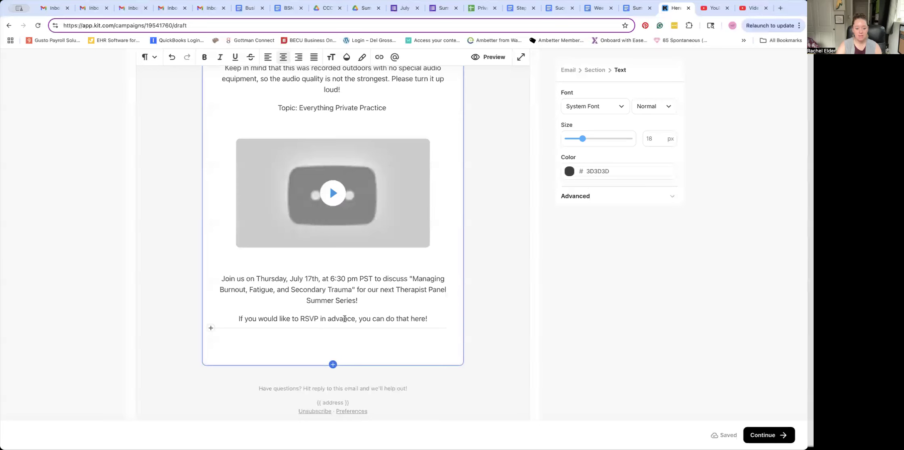
left_click_drag(233, 319, 424, 315)
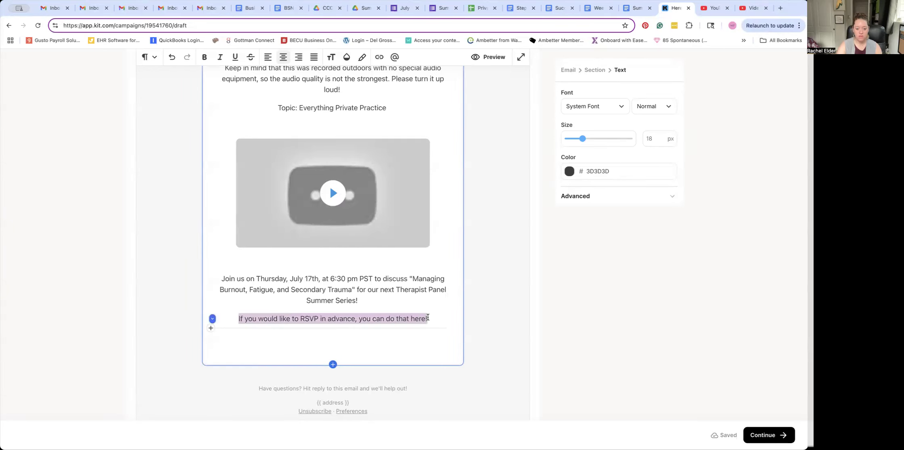
left_click(379, 57)
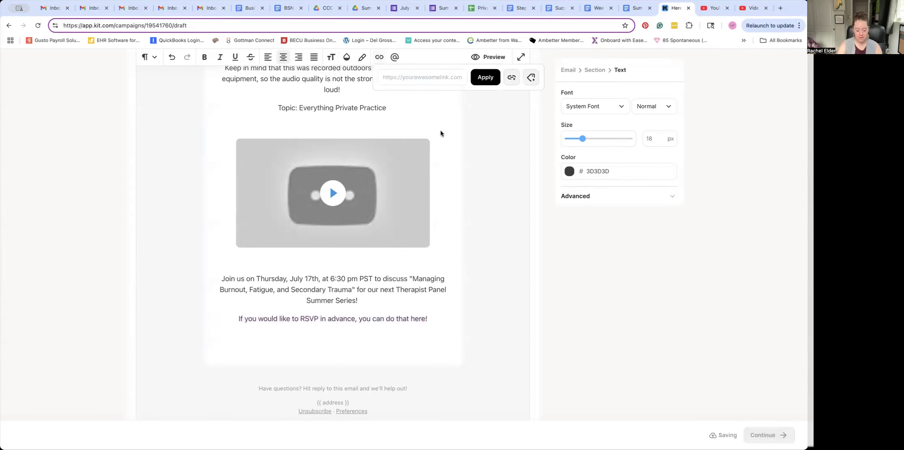
key("ctrl+v")
left_click(486, 77)
scroll(395, 154, "up", 8)
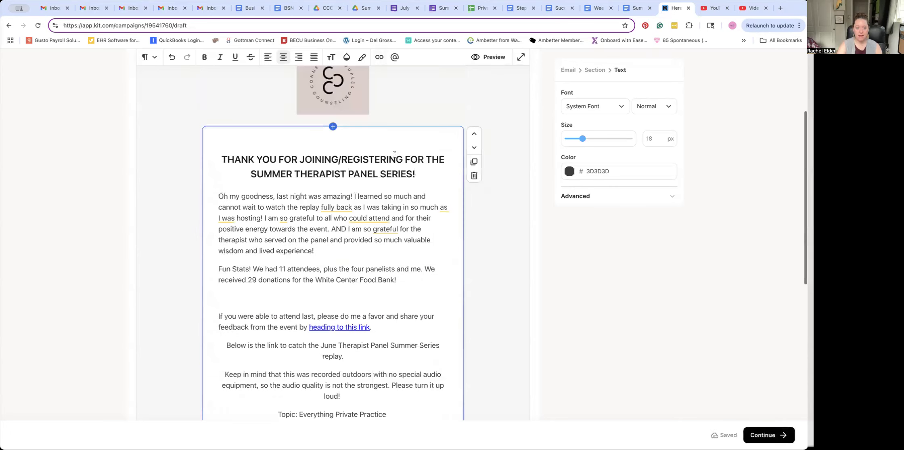
scroll(395, 307, "down", 5)
scroll(395, 307, "down", 10)
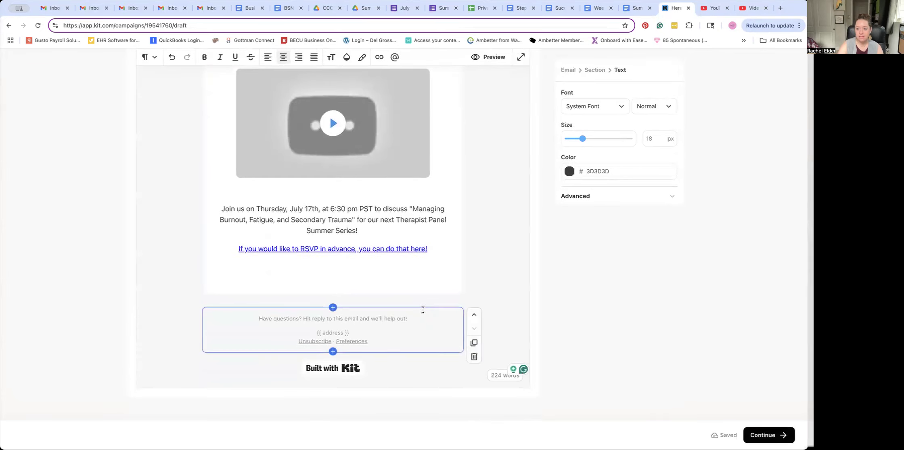